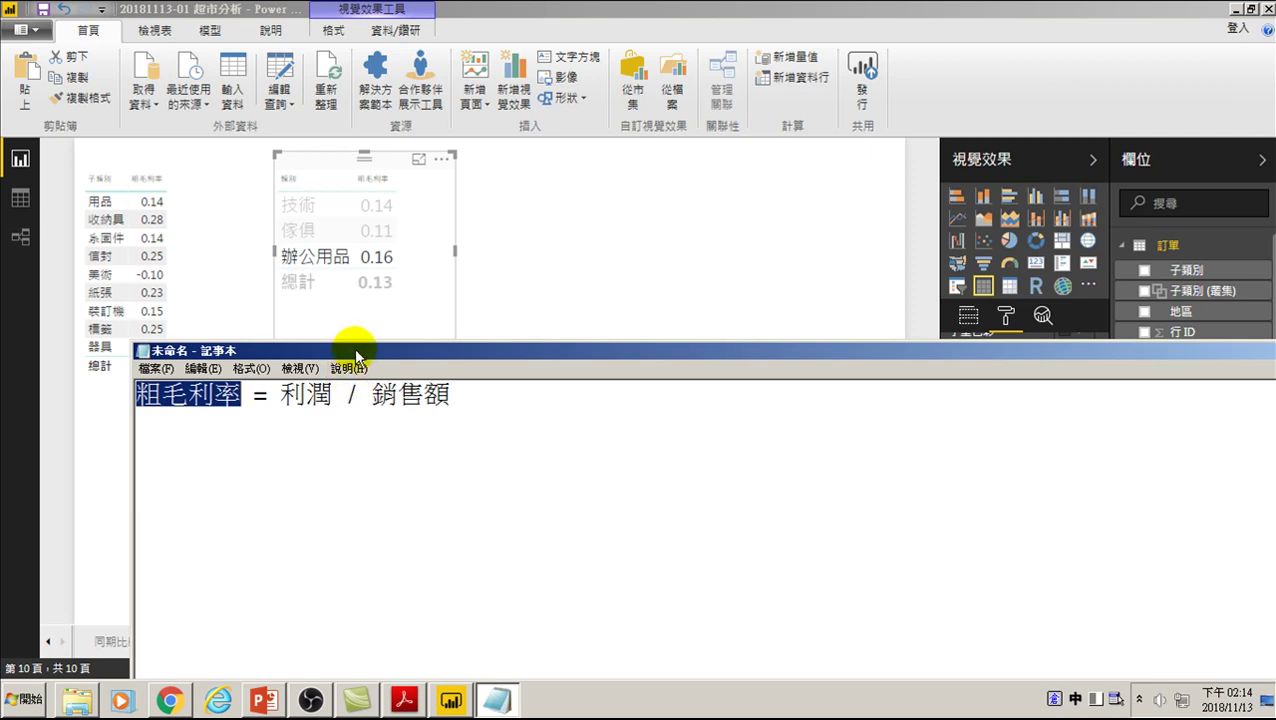
# Move the Notepad note holding 粗毛利率 = 利潤 / 銷售額 aside and bring the Power BI report forward.
pyautogui.moveTo(356, 355); pyautogui.dragTo(443, 445)
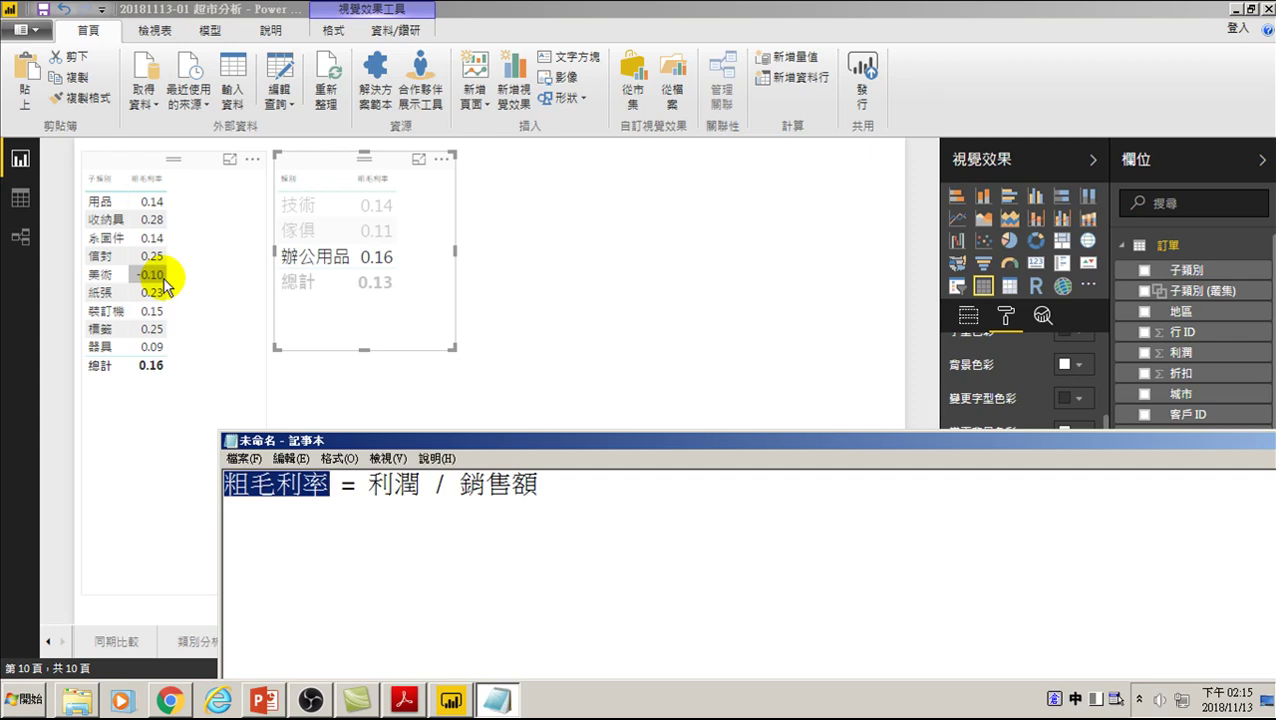
pyautogui.click(543, 276)
# Add a large table visual near the top of the page listing 客戶名稱 customer names.
pyautogui.click(528, 226)
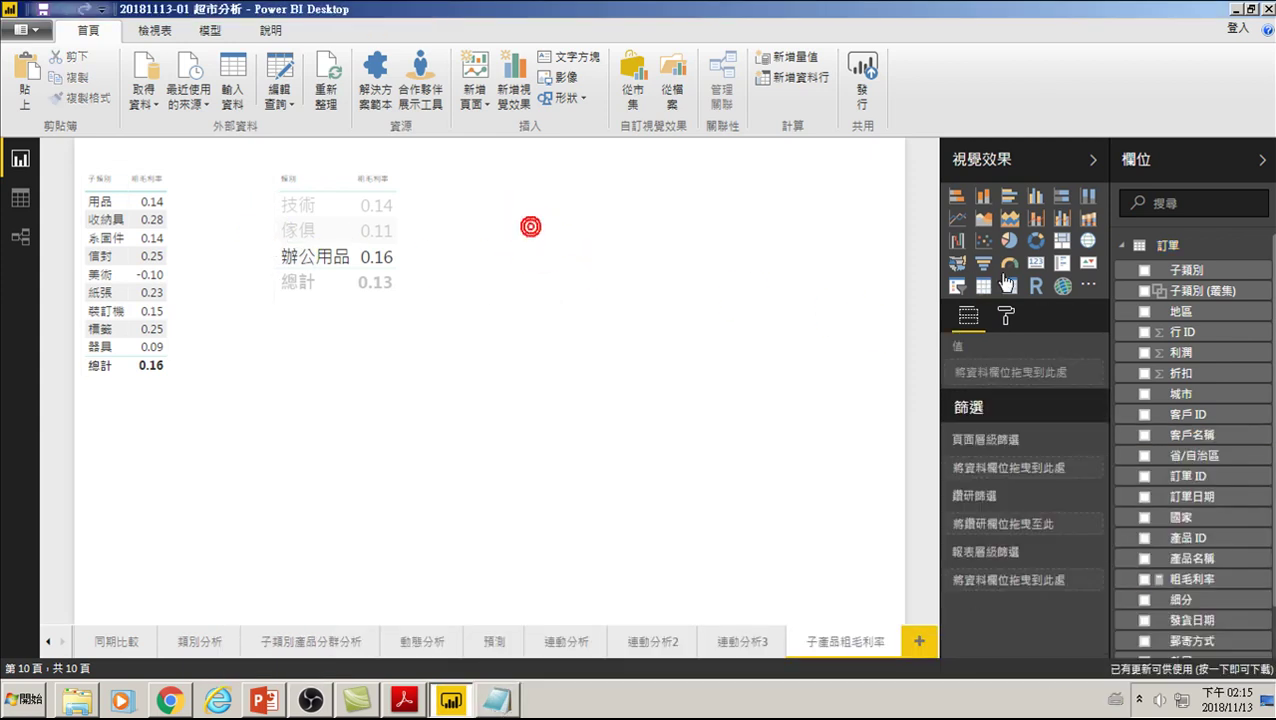
pyautogui.click(984, 288)
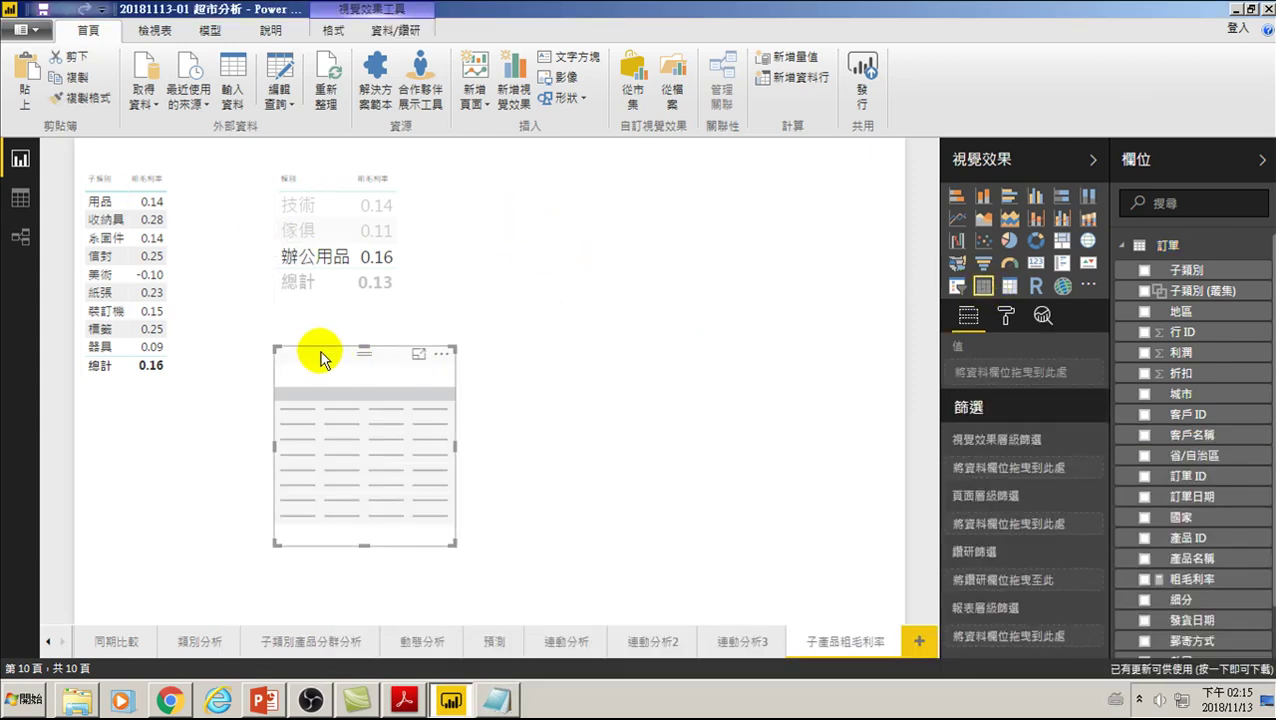
pyautogui.moveTo(315, 350); pyautogui.dragTo(470, 172)
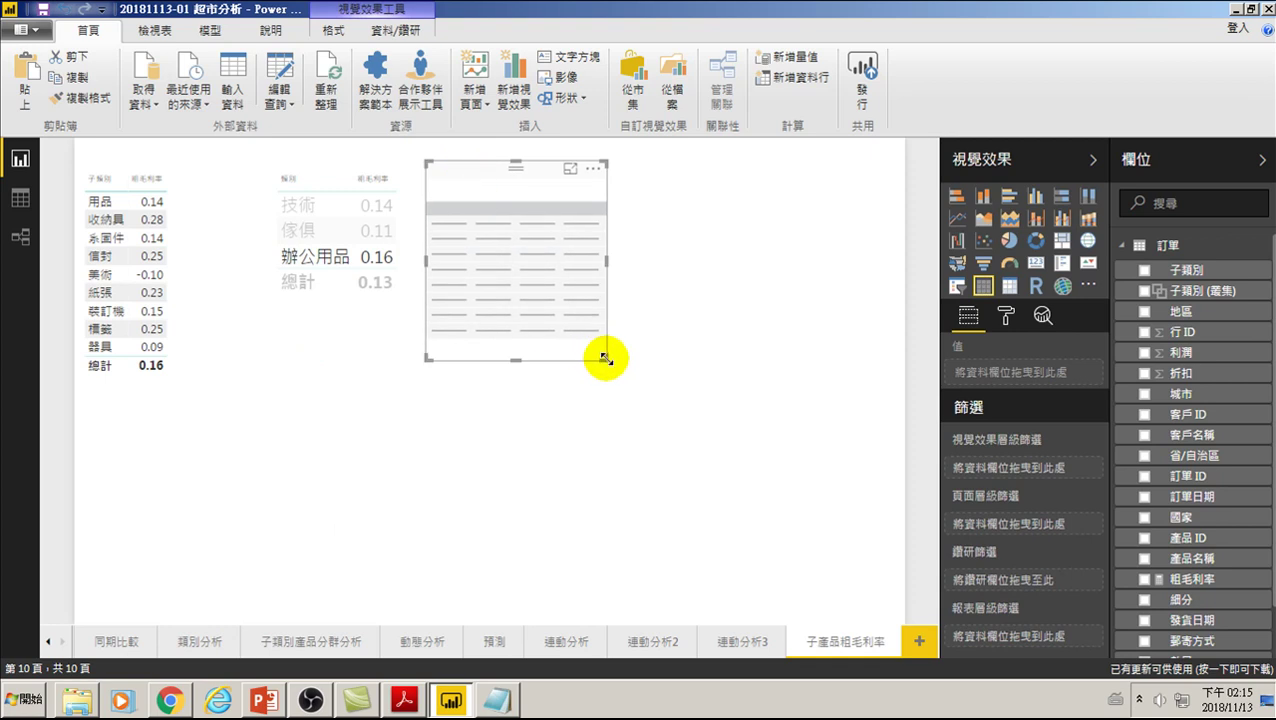
pyautogui.moveTo(607, 360); pyautogui.dragTo(707, 600)
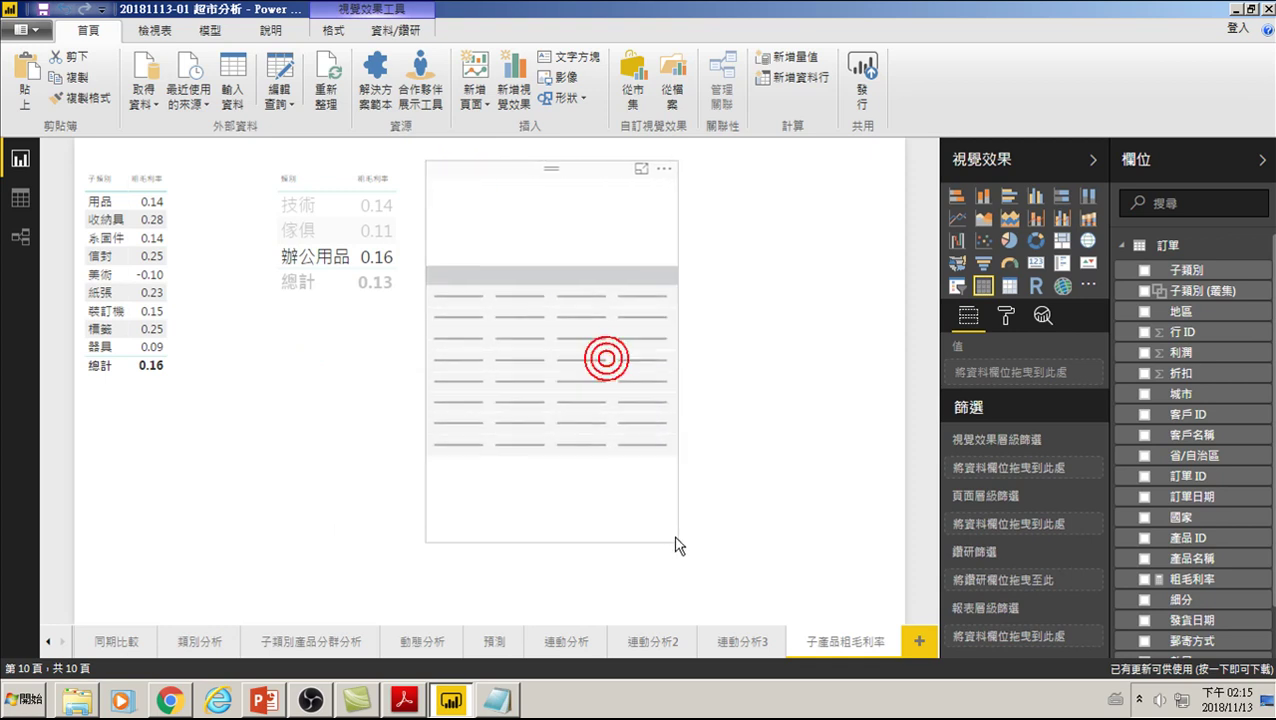
pyautogui.click(1145, 436)
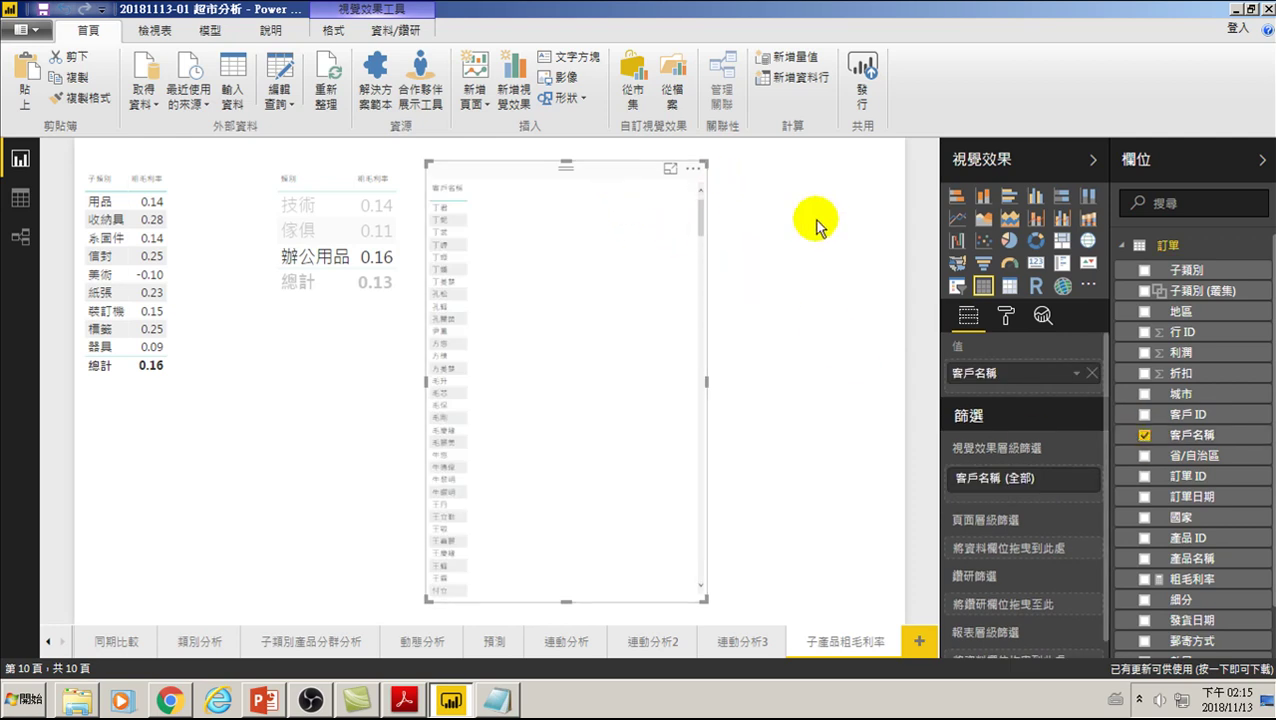
pyautogui.click(1006, 316)
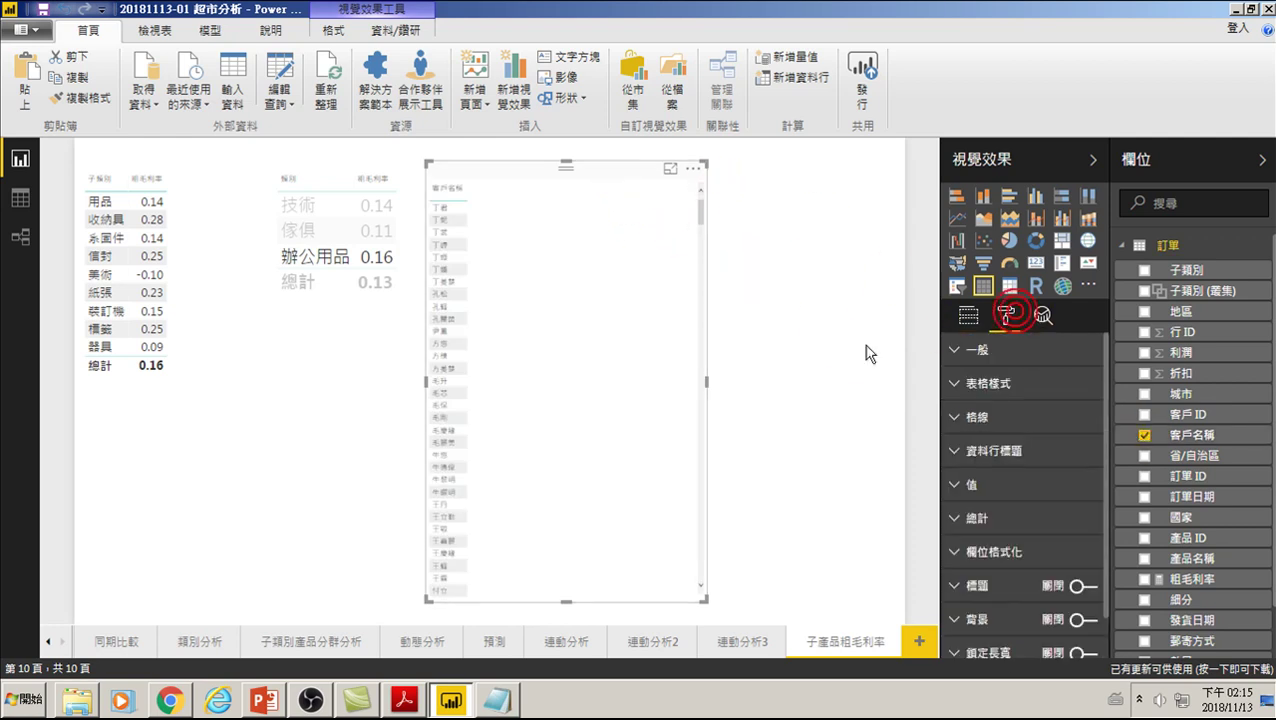
# Raise the customer table's 值 value text size from 8 to 18.
pyautogui.click(957, 488)
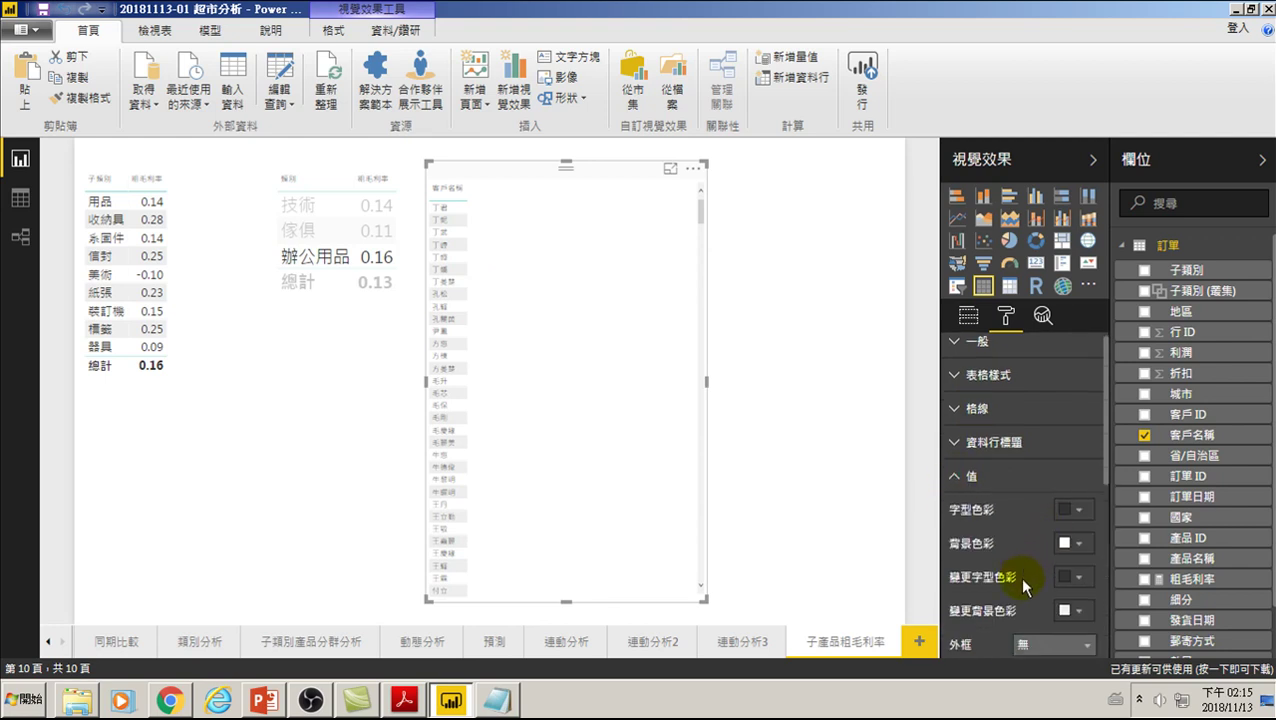
pyautogui.scroll(-3, 1019, 576)
pyautogui.moveTo(1042, 605); pyautogui.dragTo(1057, 601)
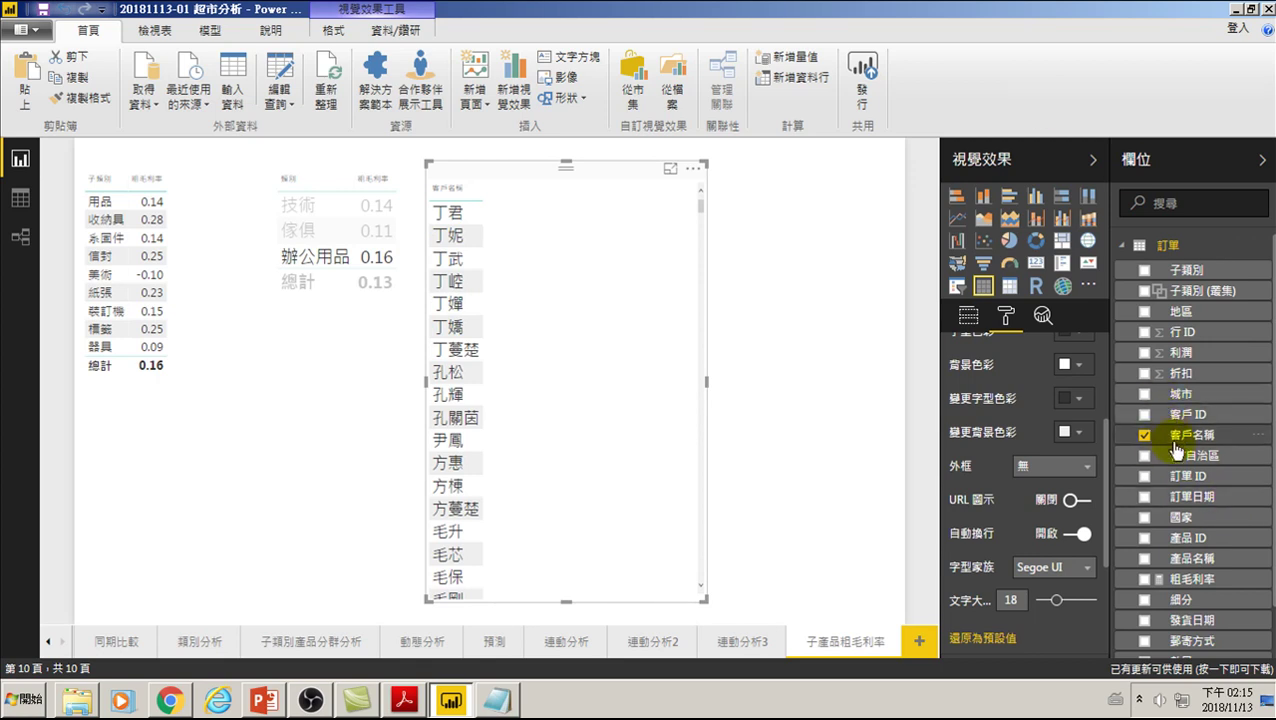
pyautogui.scroll(-1, 1176, 450)
# Add the 粗毛利率 measure to the table and sort it highest margin first.
pyautogui.click(1145, 521)
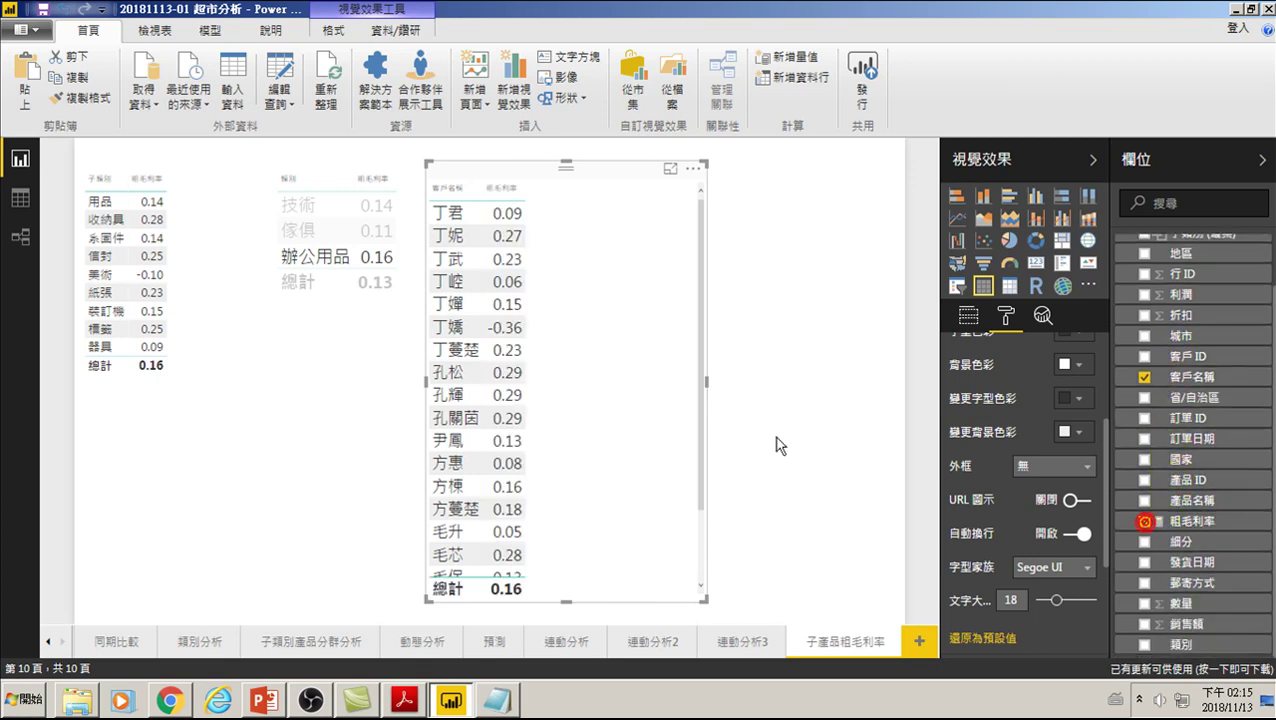
pyautogui.click(506, 190)
pyautogui.click(506, 190)
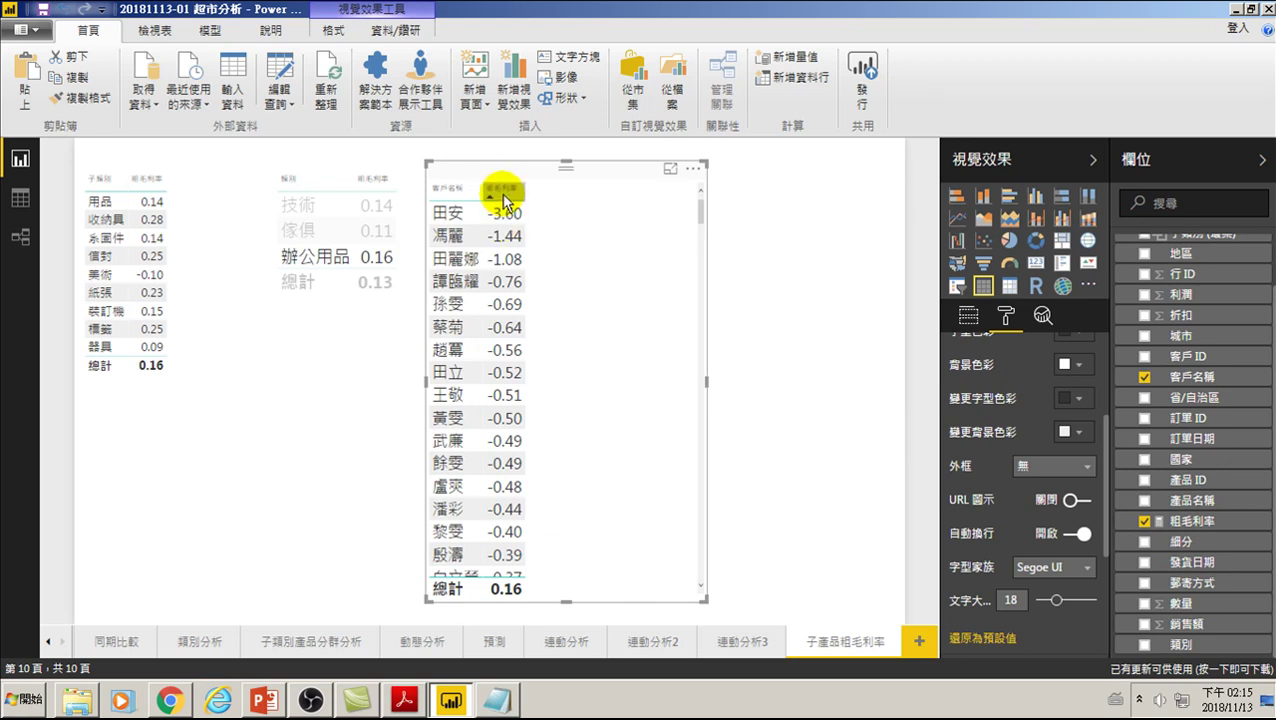
pyautogui.click(502, 190)
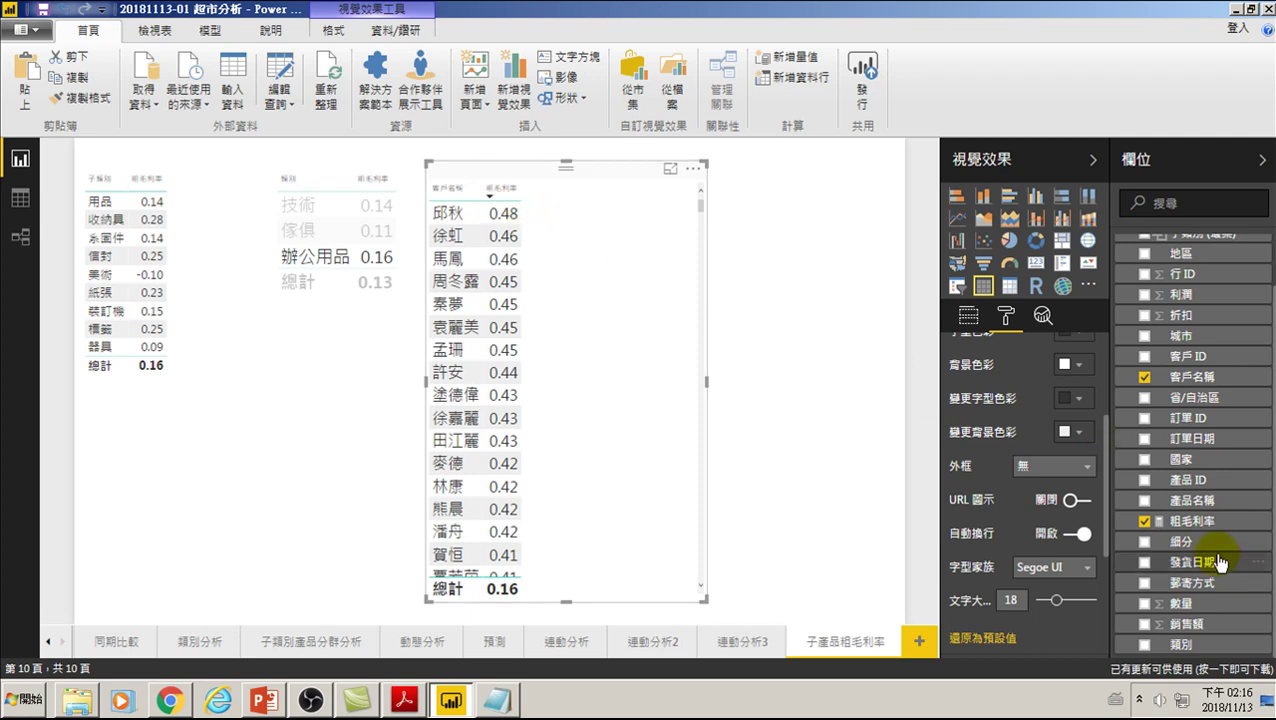
# Add the 銷售額 sales column and widen the customer table to the right.
pyautogui.click(1145, 624)
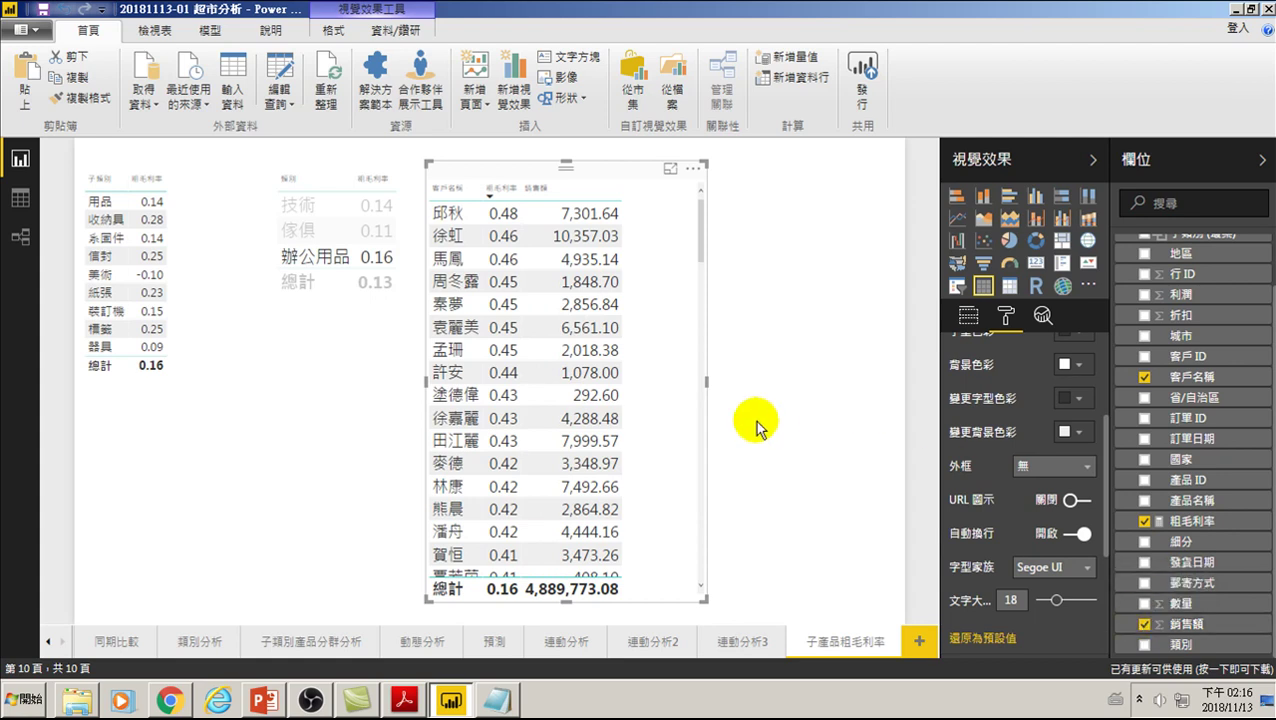
pyautogui.moveTo(708, 385); pyautogui.dragTo(880, 380)
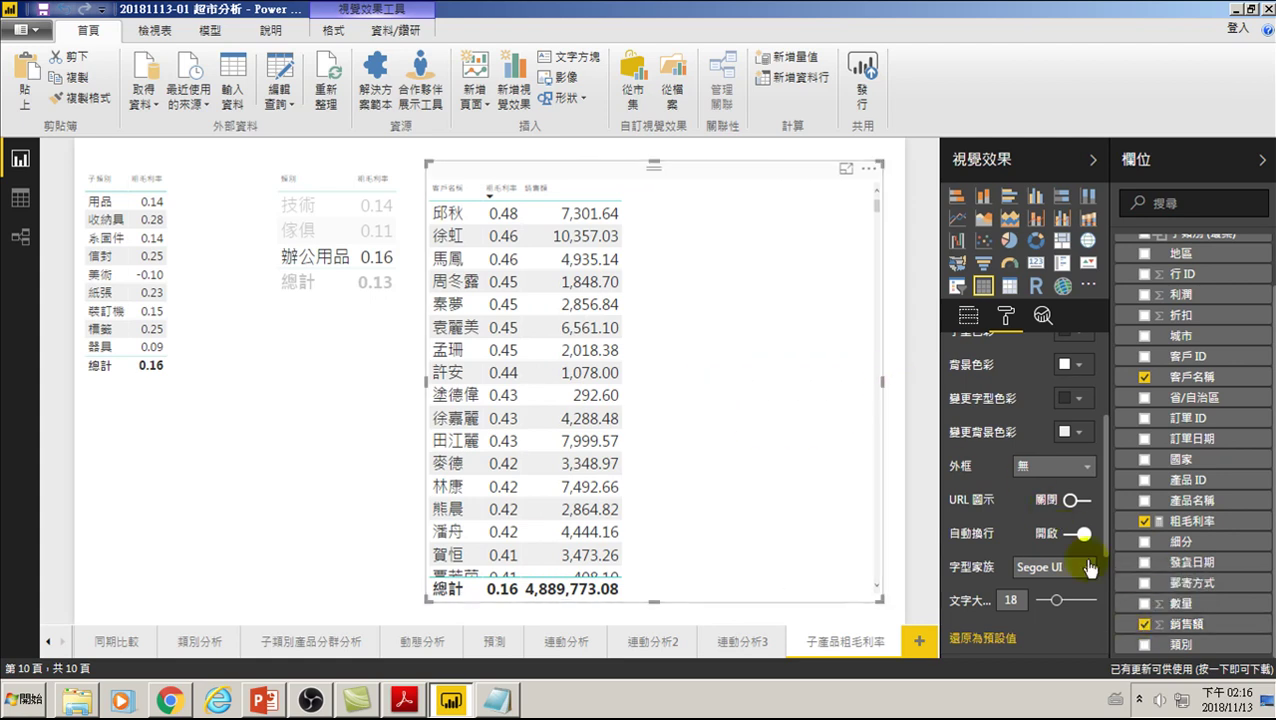
pyautogui.scroll(2, 1240, 455)
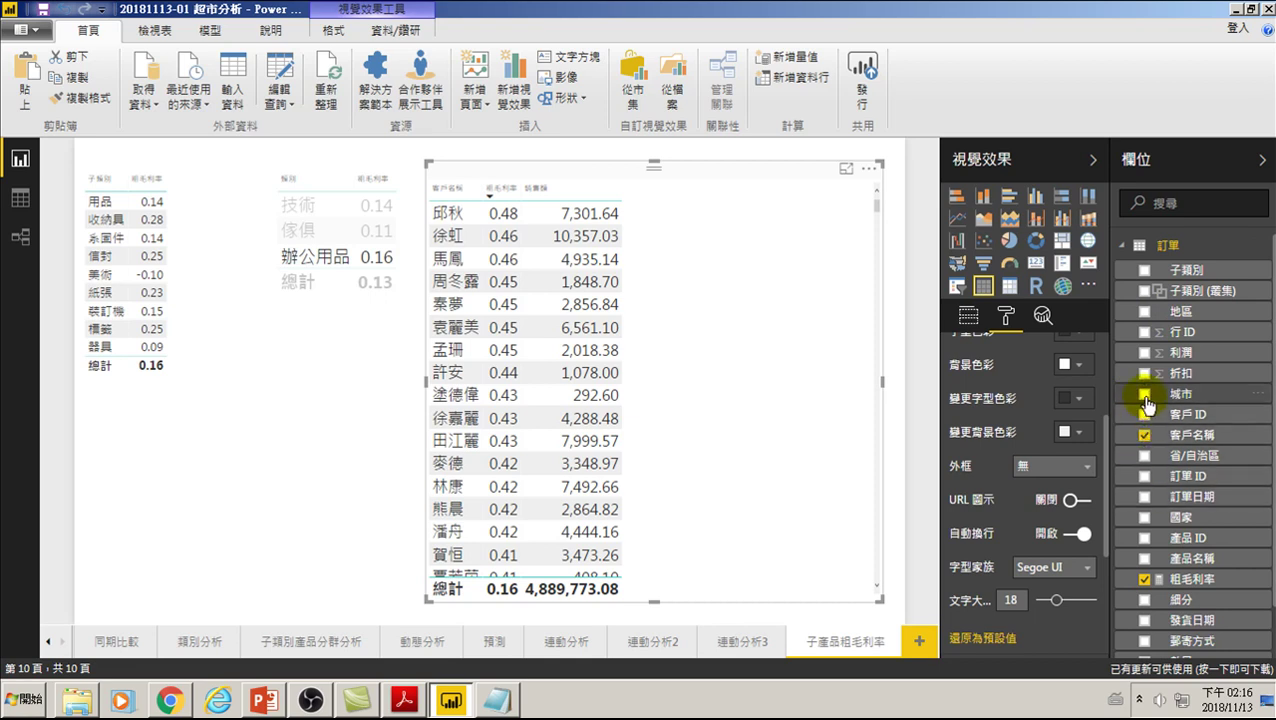
# Add a 利潤 profit column, totalling 763,093.60, to the customer table.
pyautogui.click(1145, 355)
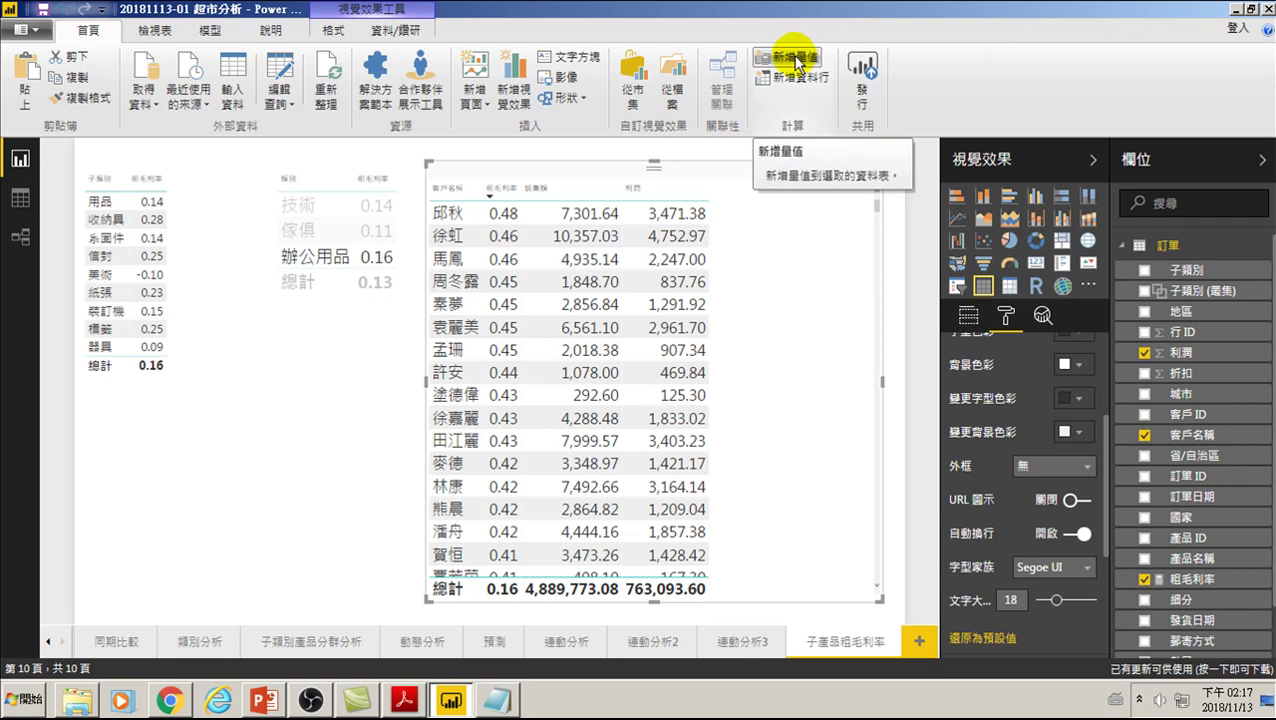
pyautogui.click(1195, 580)
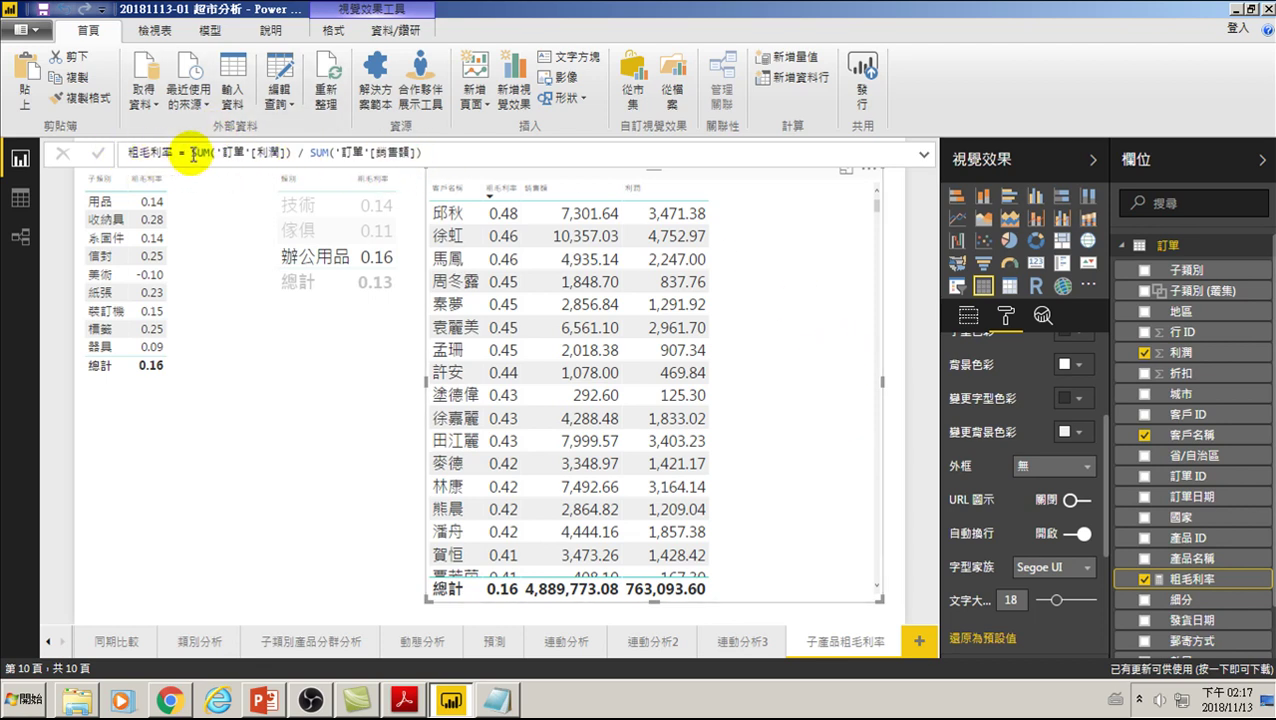
# Delete '訂單'[銷售額]) from the denominator of the 粗毛利率 measure formula.
pyautogui.click(190, 152)
pyautogui.moveTo(190, 152); pyautogui.dragTo(290, 152)
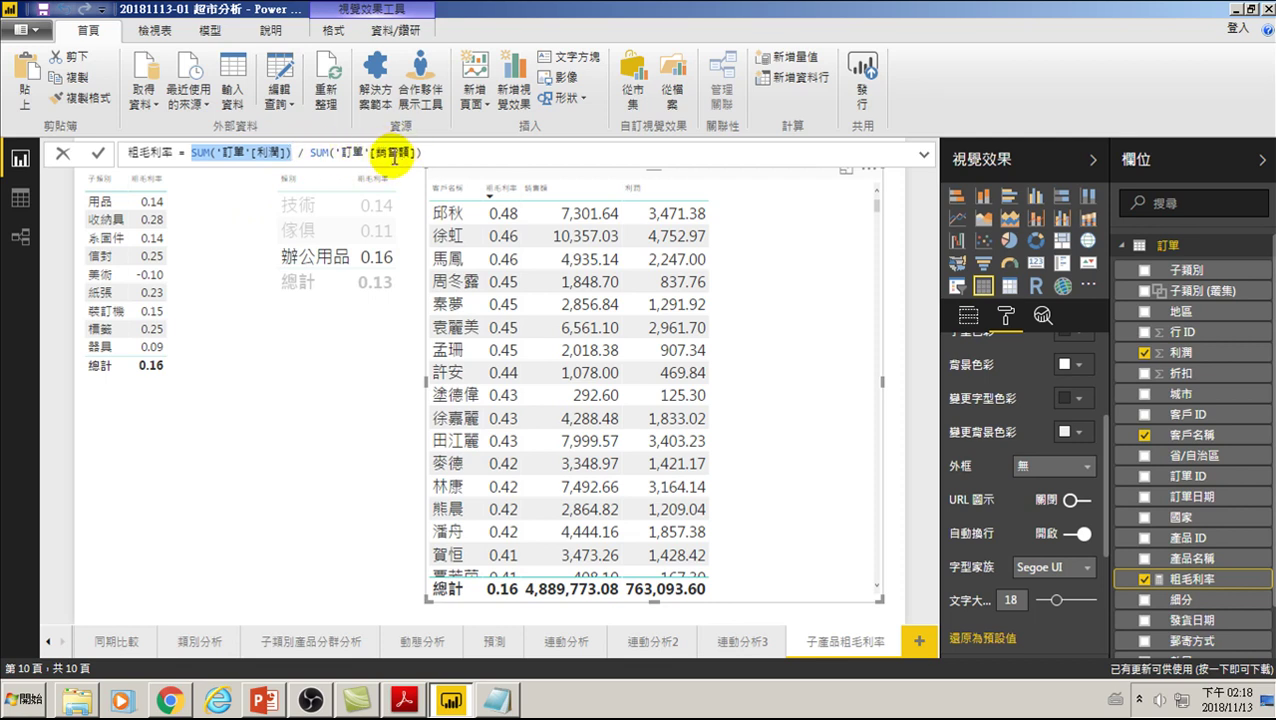
pyautogui.moveTo(337, 152); pyautogui.dragTo(447, 152)
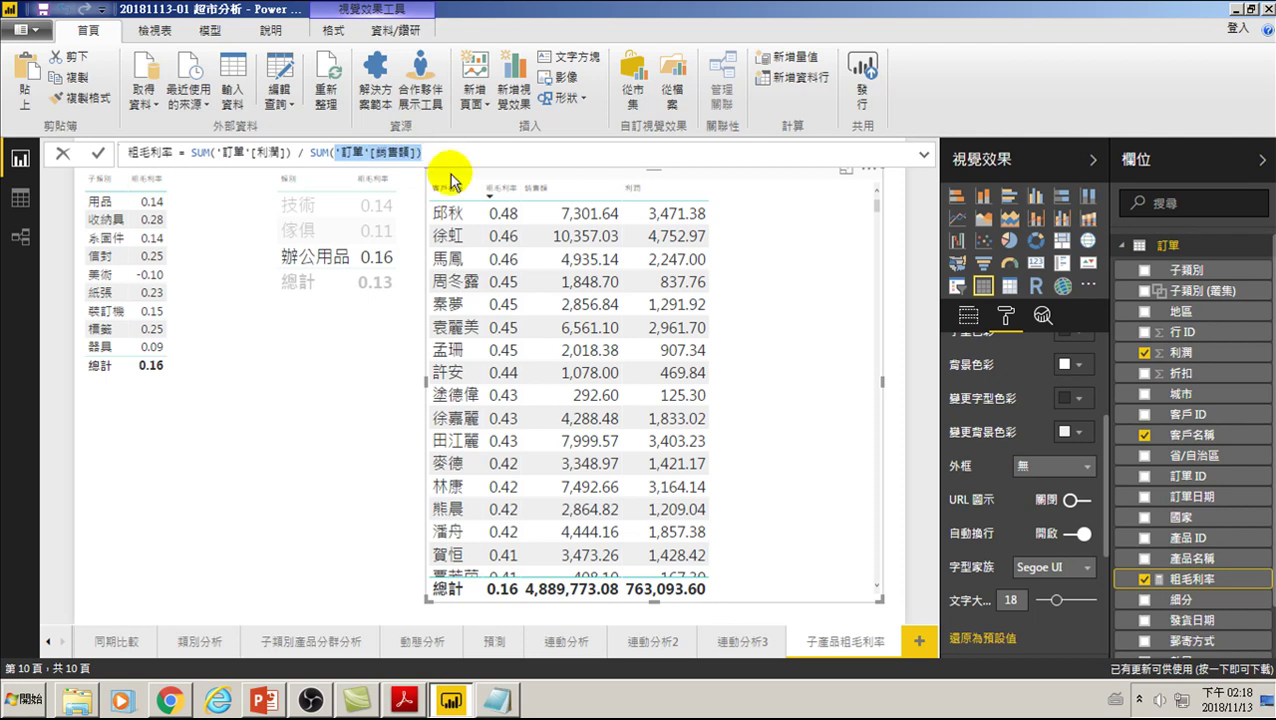
pyautogui.press('BackSpace')
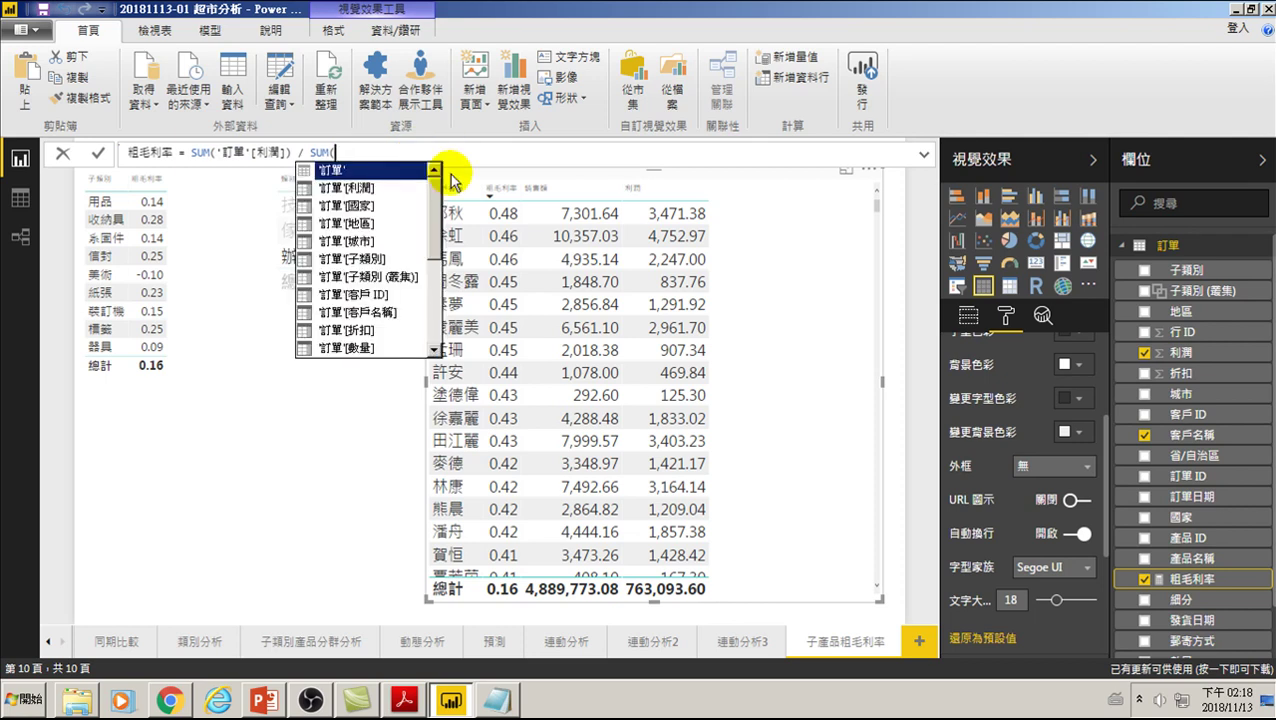
# Rebuild the denominator as SUM over the '訂單'[銷售額] column using autocomplete suggestions.
pyautogui.press('BackSpace')
pyautogui.press('BackSpace')
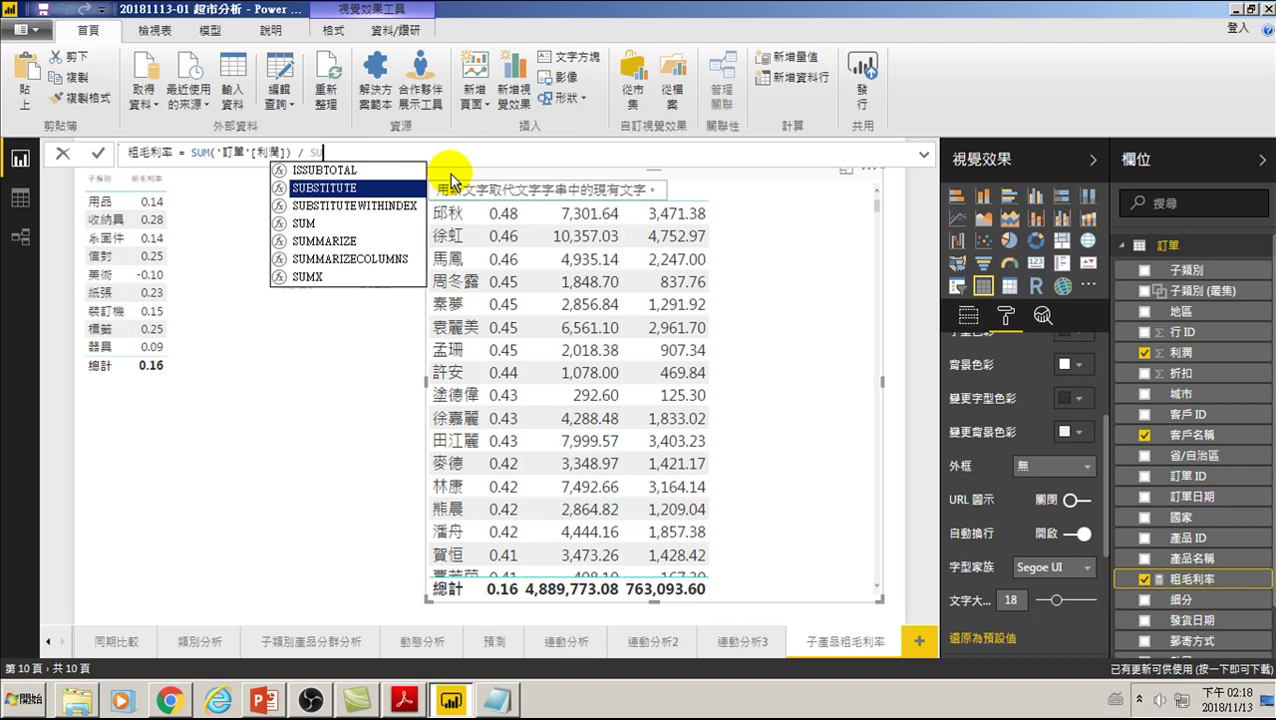
pyautogui.press('Down')
pyautogui.press('Down')
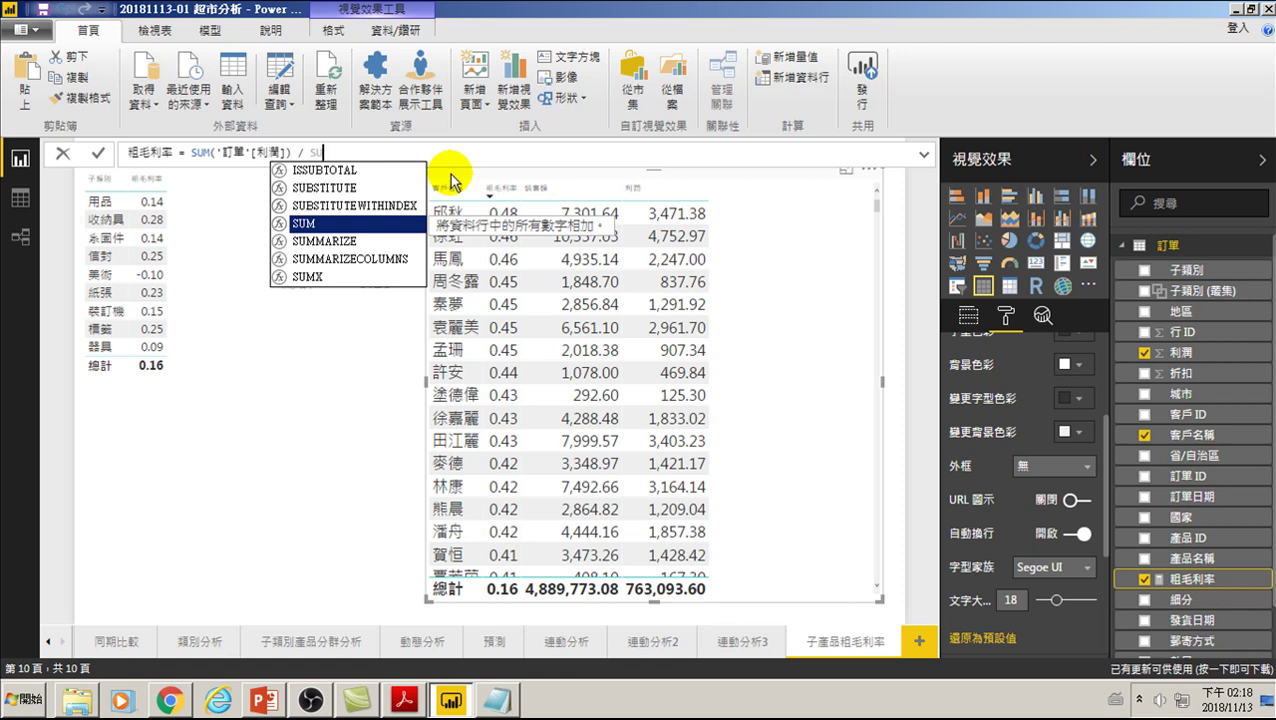
pyautogui.press('Tab')
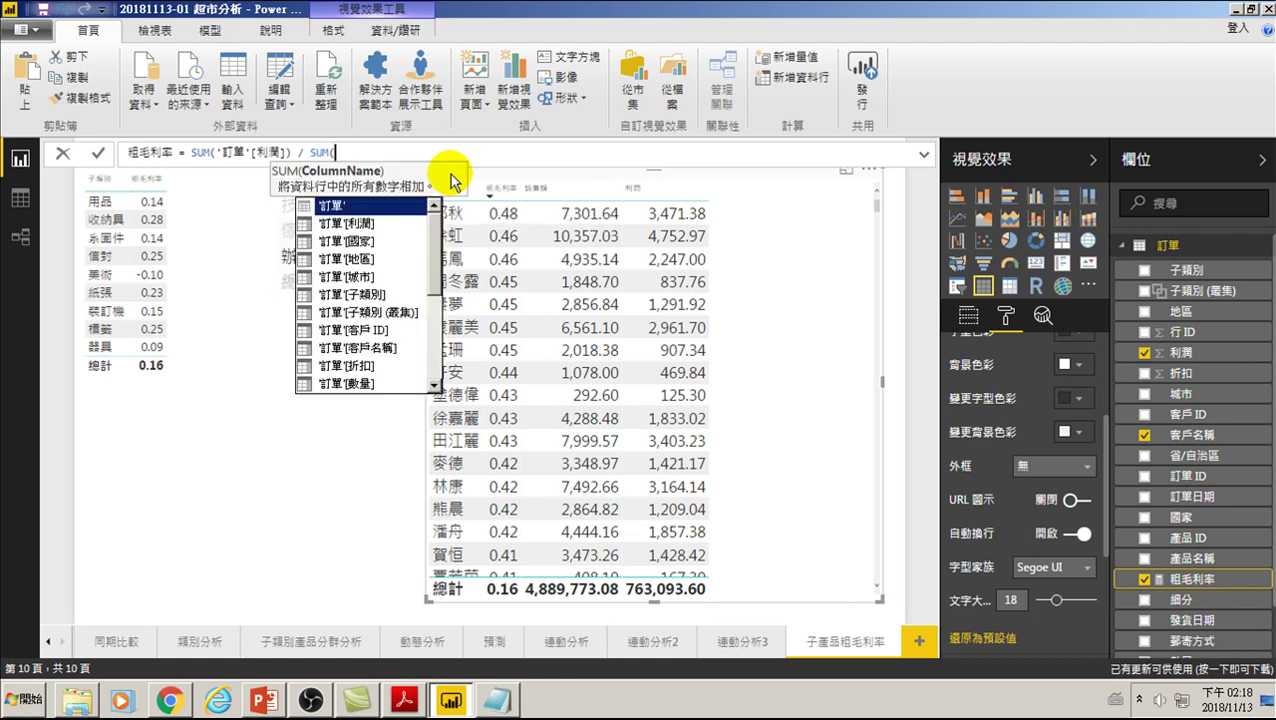
pyautogui.press('Down')
pyautogui.press('Down')
pyautogui.press('Down')
pyautogui.press('Down')
pyautogui.press('Down')
pyautogui.press('Down')
pyautogui.press('Down')
pyautogui.press('Down')
pyautogui.press('Down')
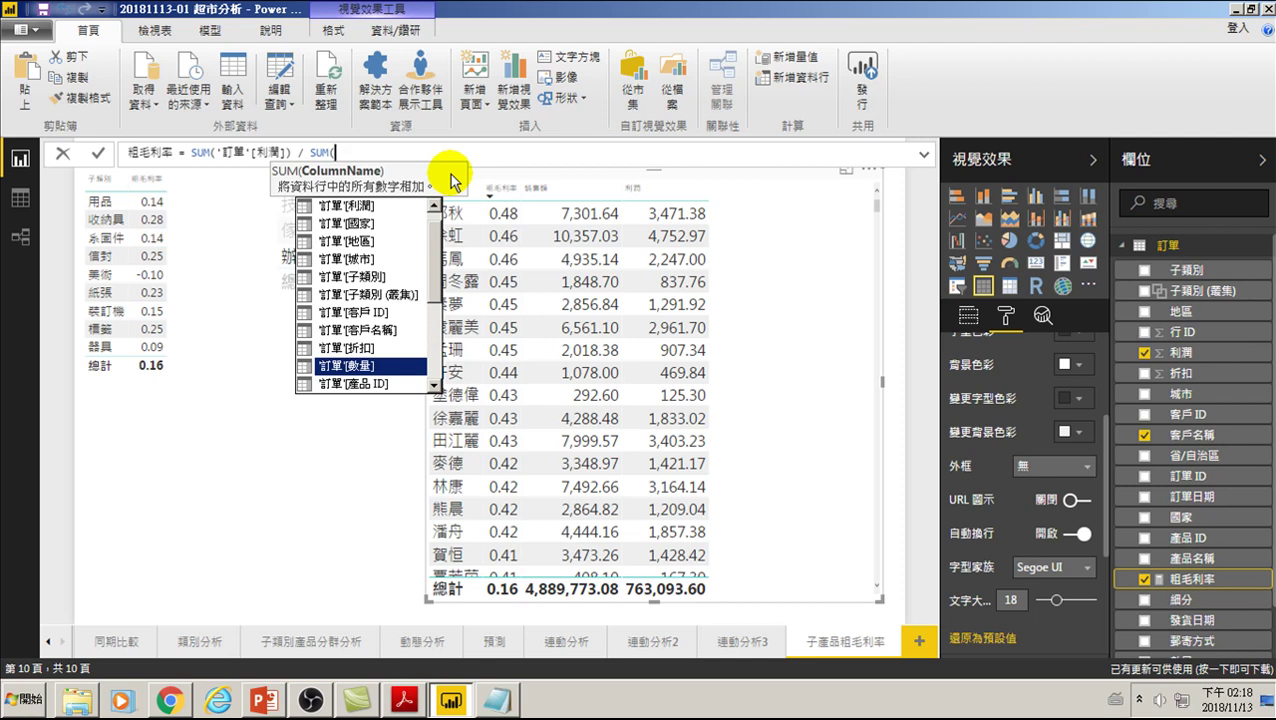
pyautogui.press('Down')
pyautogui.press('Down')
pyautogui.press('Down')
pyautogui.press('Down')
pyautogui.press('Down')
pyautogui.press('Down')
pyautogui.press('Down')
pyautogui.press('Down')
pyautogui.press('Down')
pyautogui.press('Down')
pyautogui.press('Down')
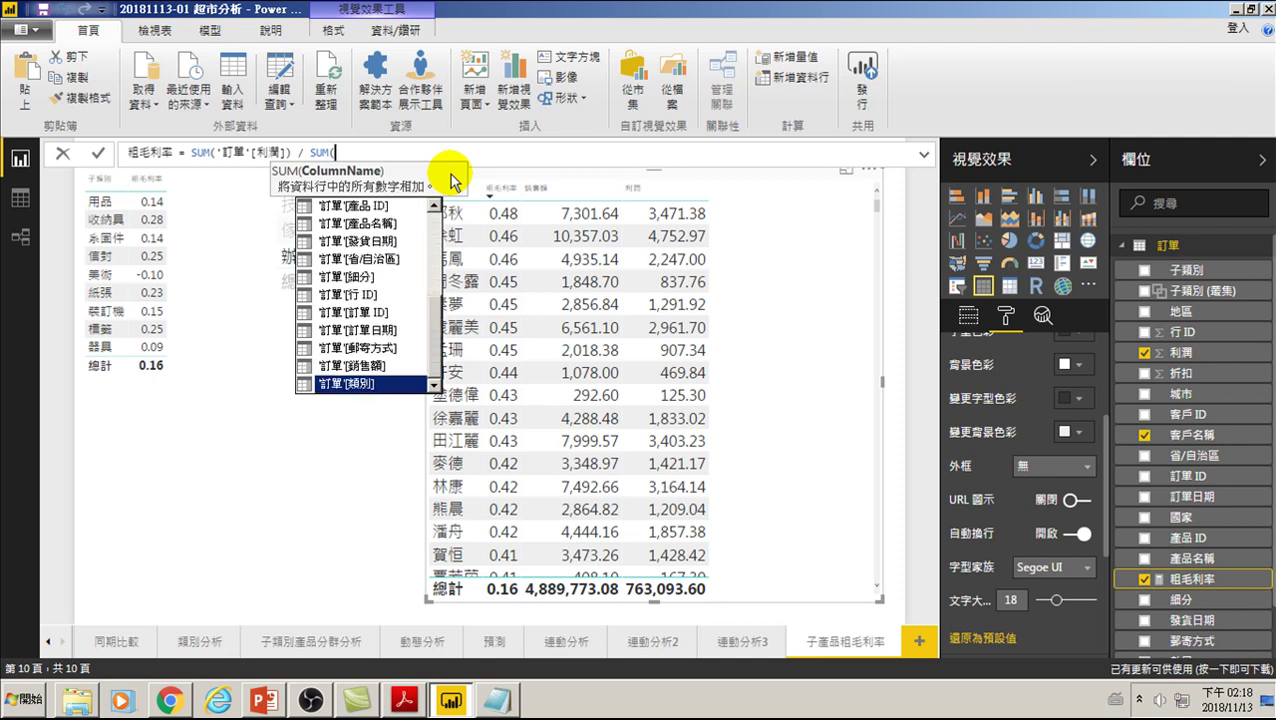
pyautogui.press('Up')
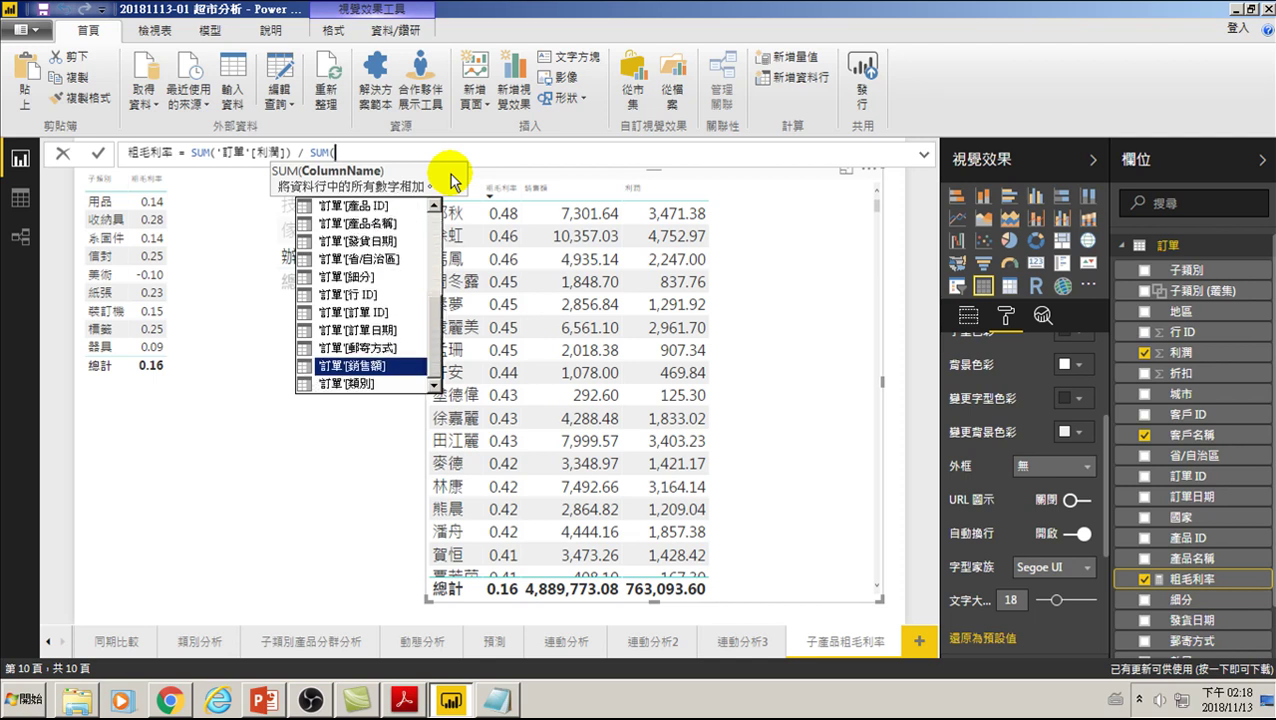
pyautogui.press('Tab')
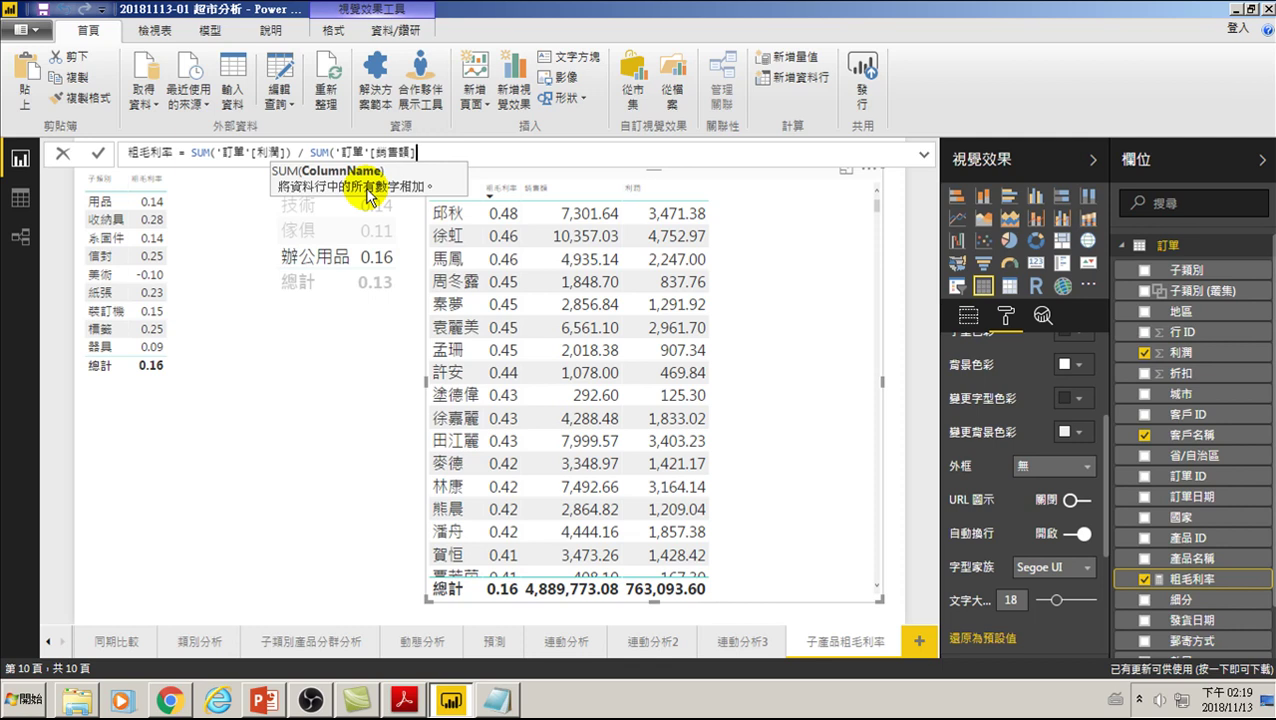
# Close the formula with ')' and commit it, then clear the cross-filter and sort by 子類別.
pyautogui.write(')')
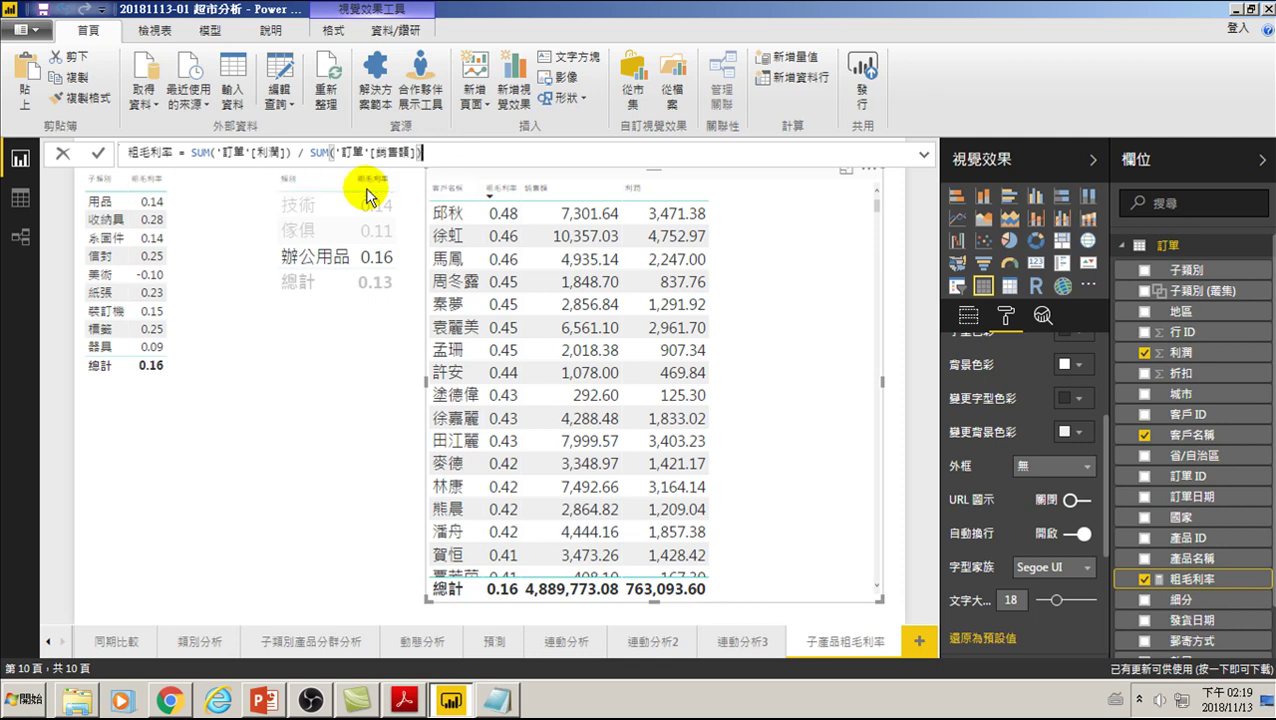
pyautogui.press('Return')
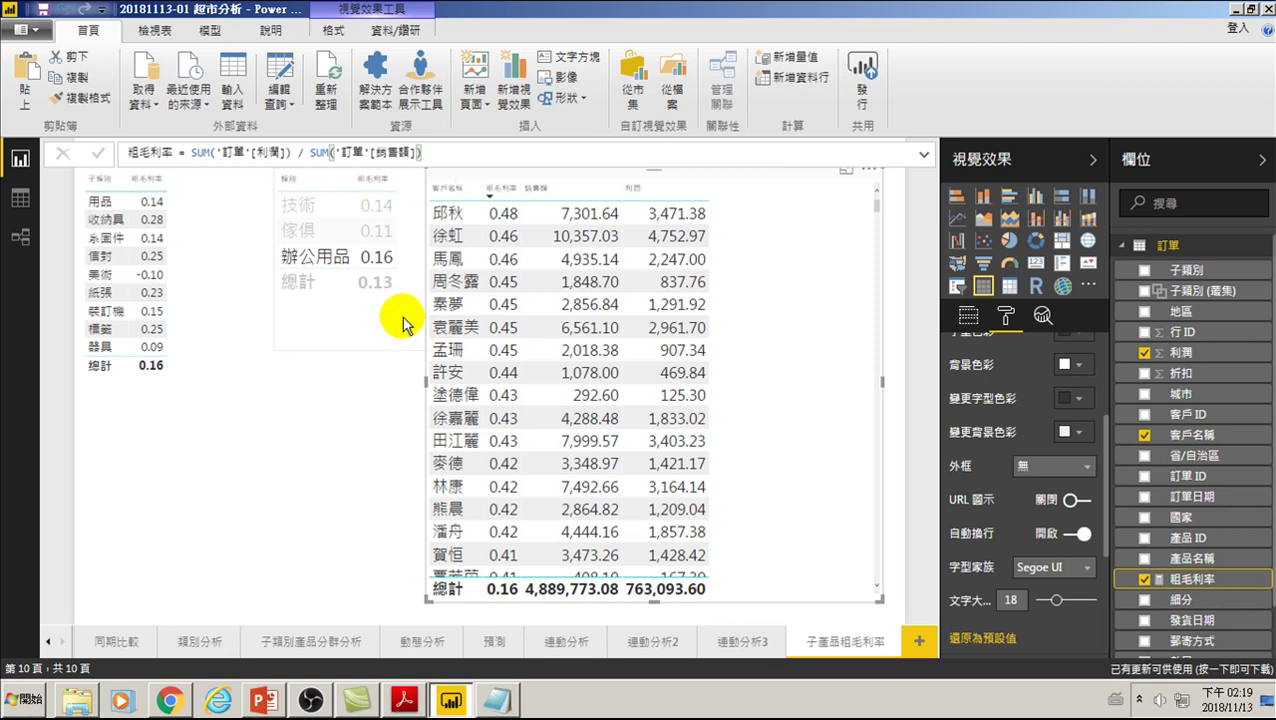
pyautogui.click(182, 208)
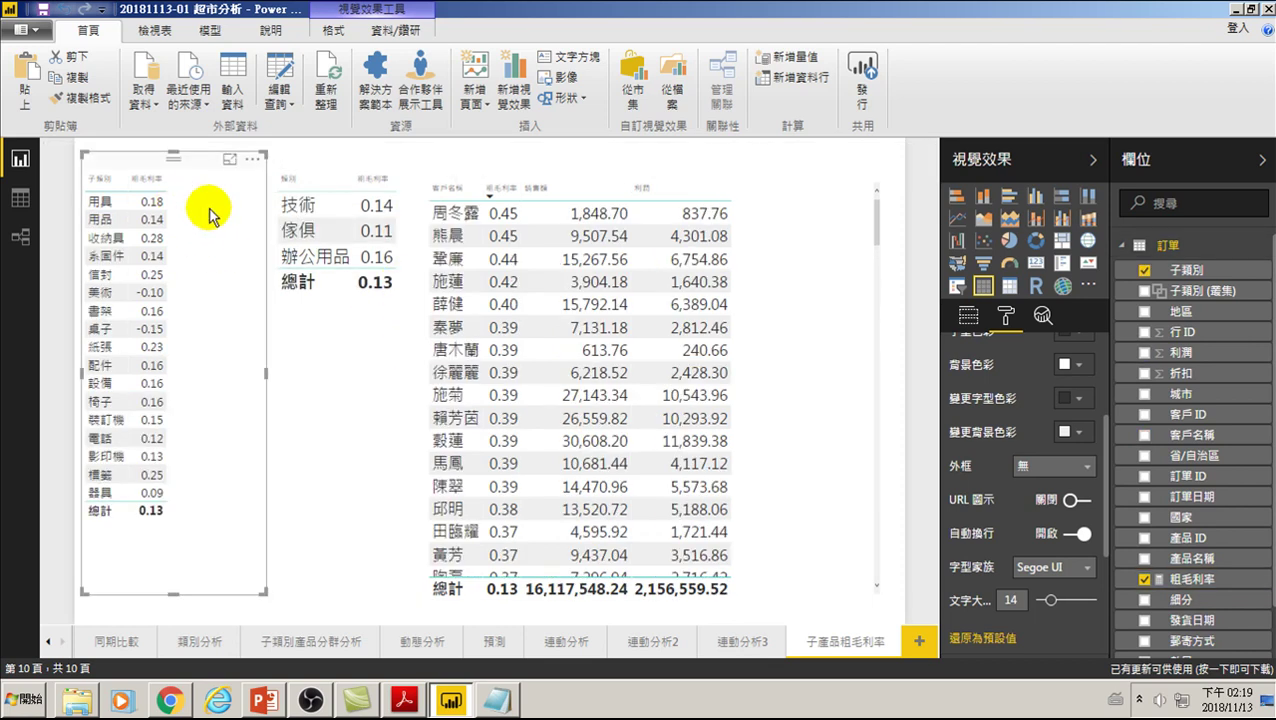
pyautogui.click(105, 185)
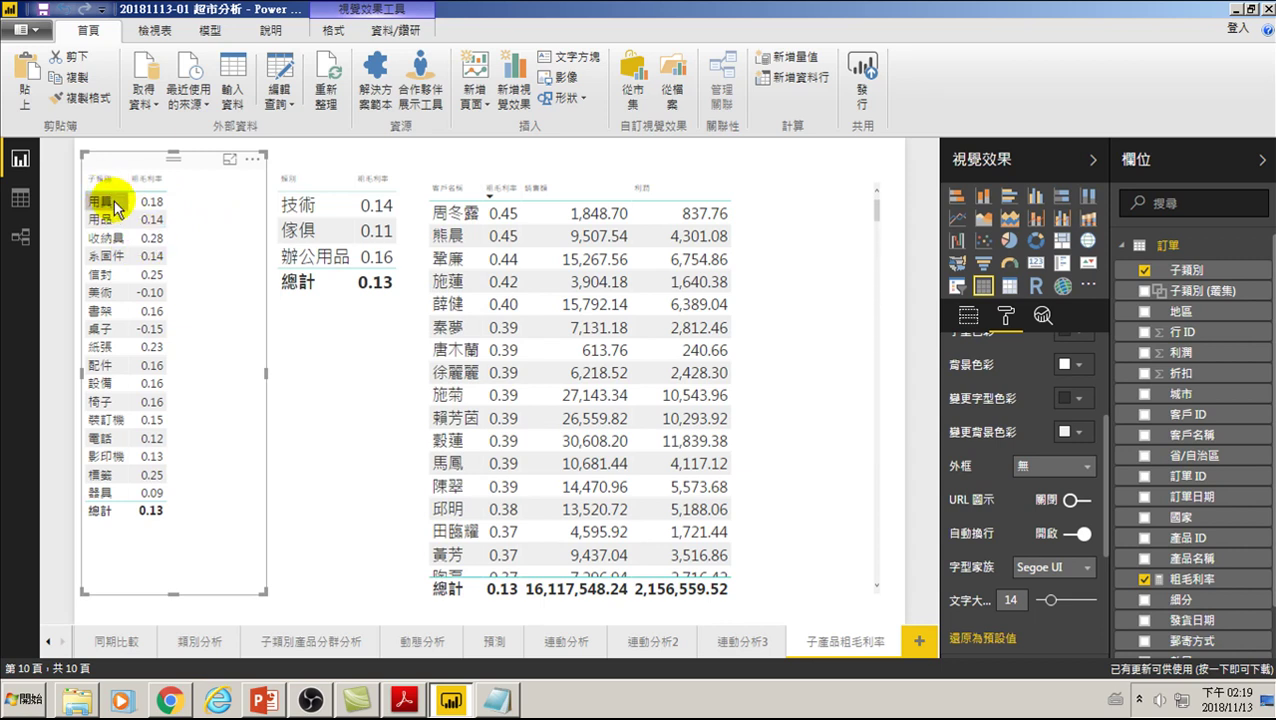